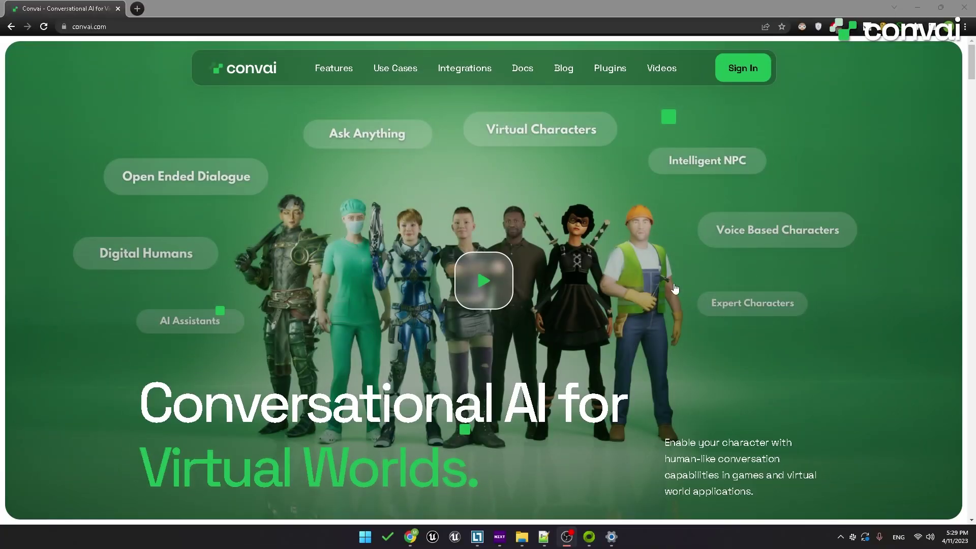
Download the latest Convai Omniverse extension zip (ov_extension-1.0.2.zip) from the NVIDIA Omniverse integration docs
left_click(462, 70)
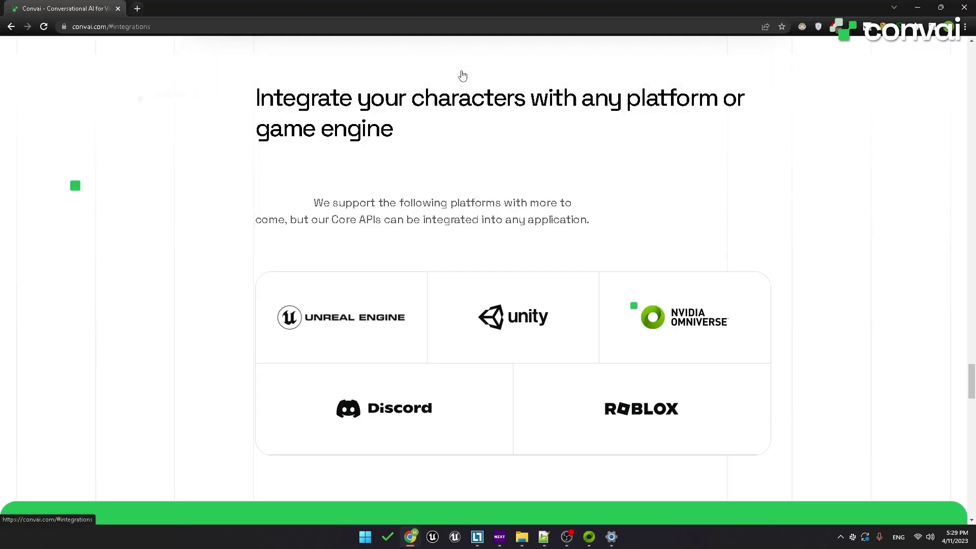
mouse_move(690, 326)
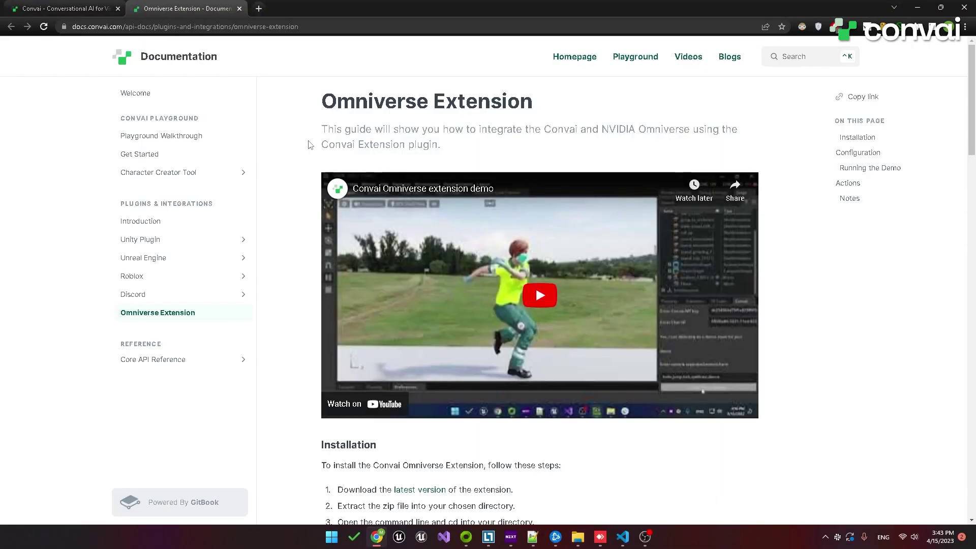
scroll(307, 145, "down", 3)
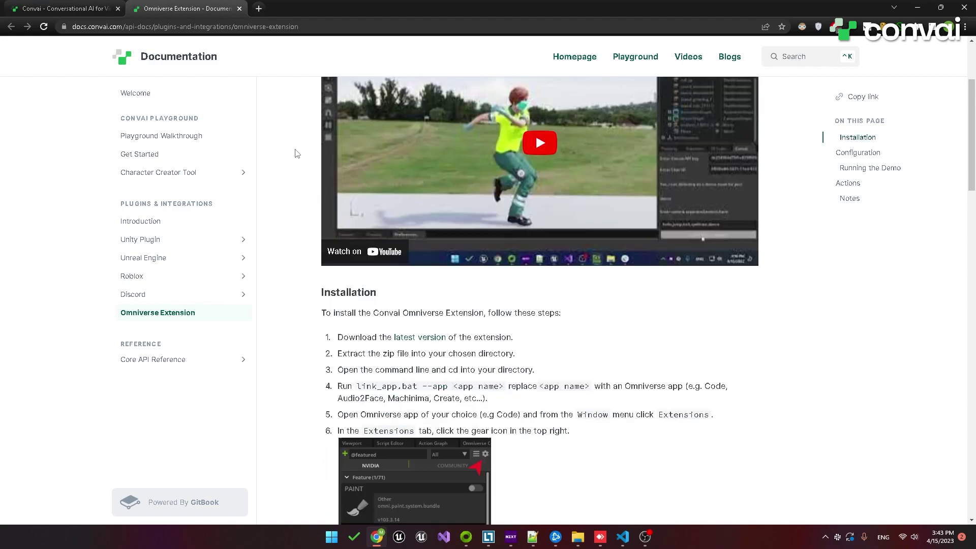
left_click(425, 338)
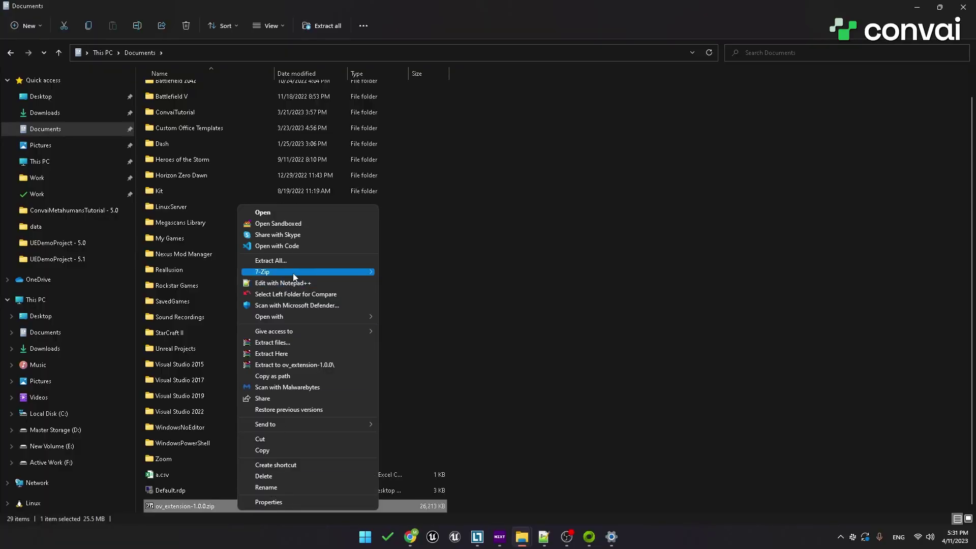
Extract the zip to ov_extension-1.0.0 and run link_app.bat --app code from a command prompt there
left_click(432, 317)
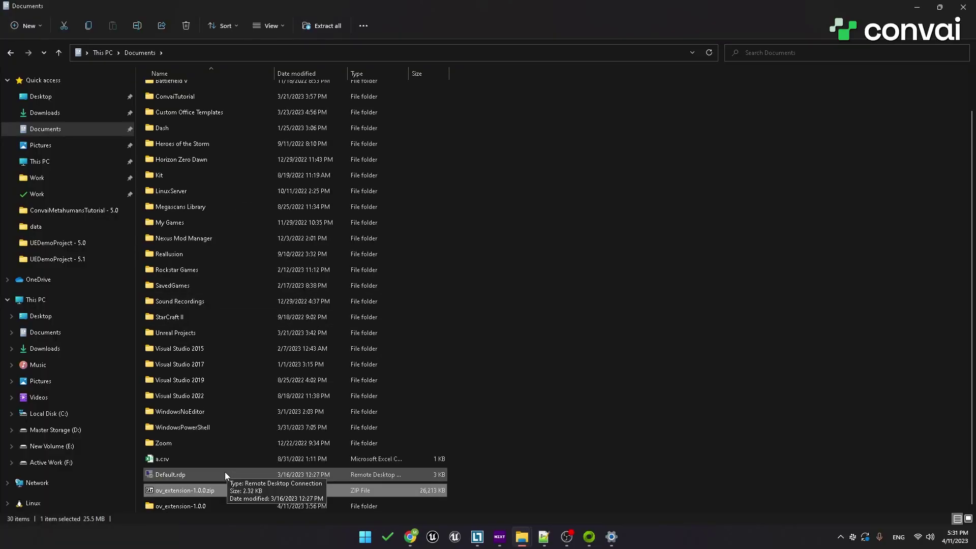
double_click(196, 508)
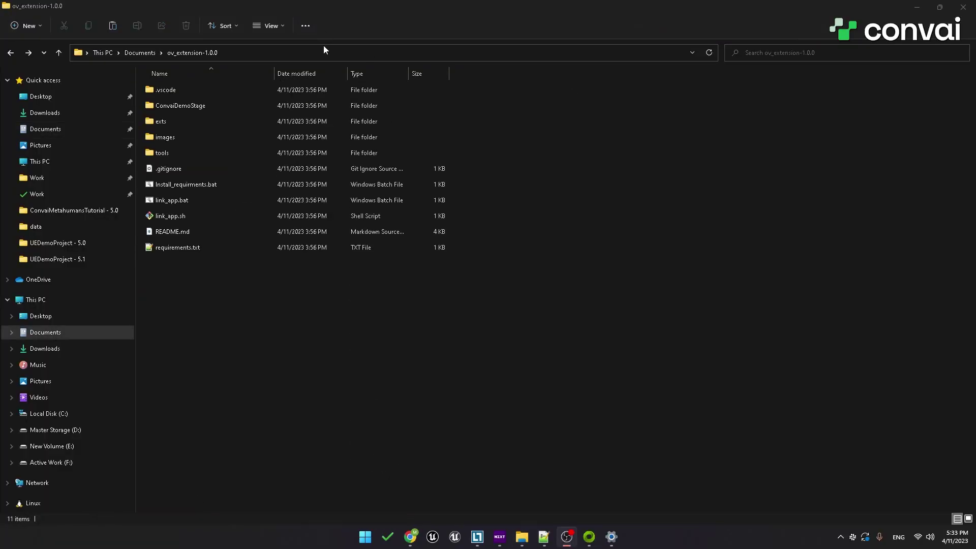
left_click(326, 52)
type("cmd")
key("Return")
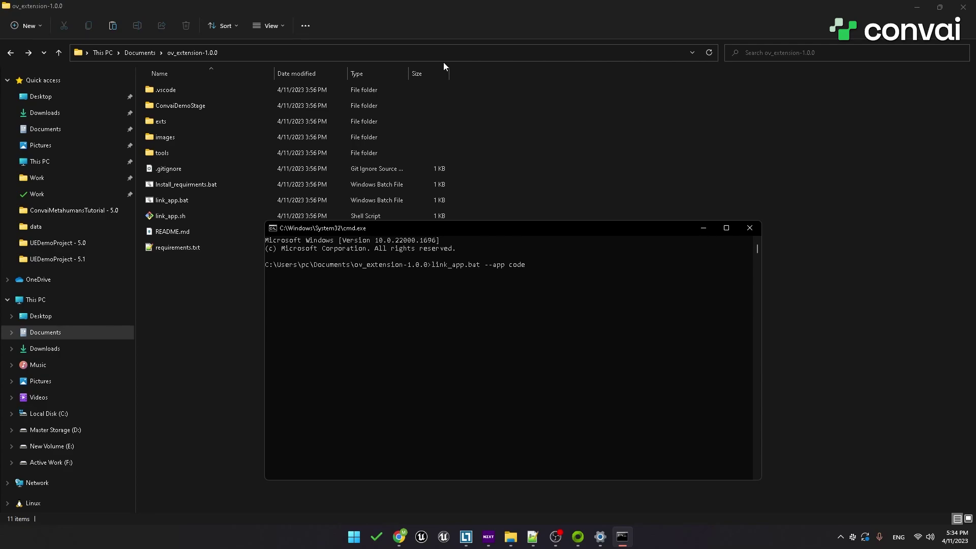
key("Return")
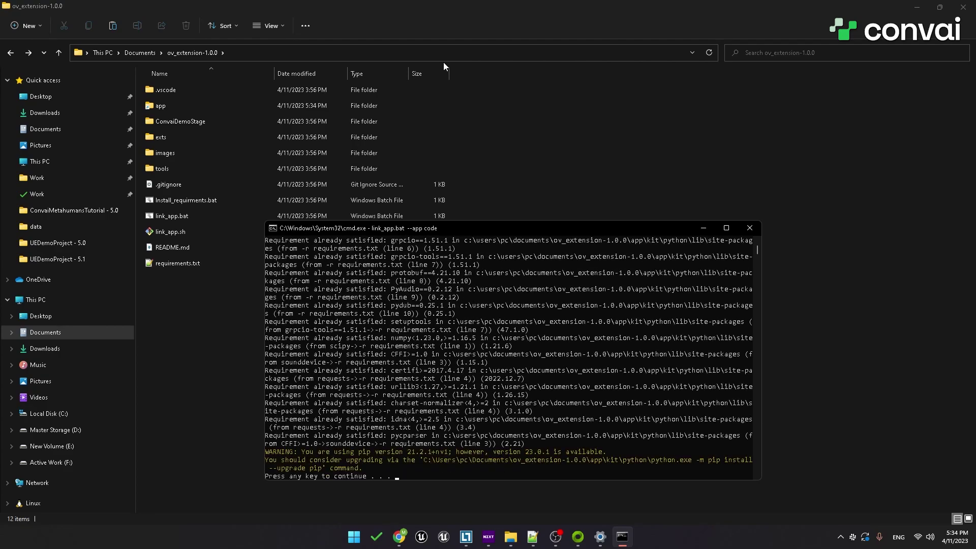
key("Return")
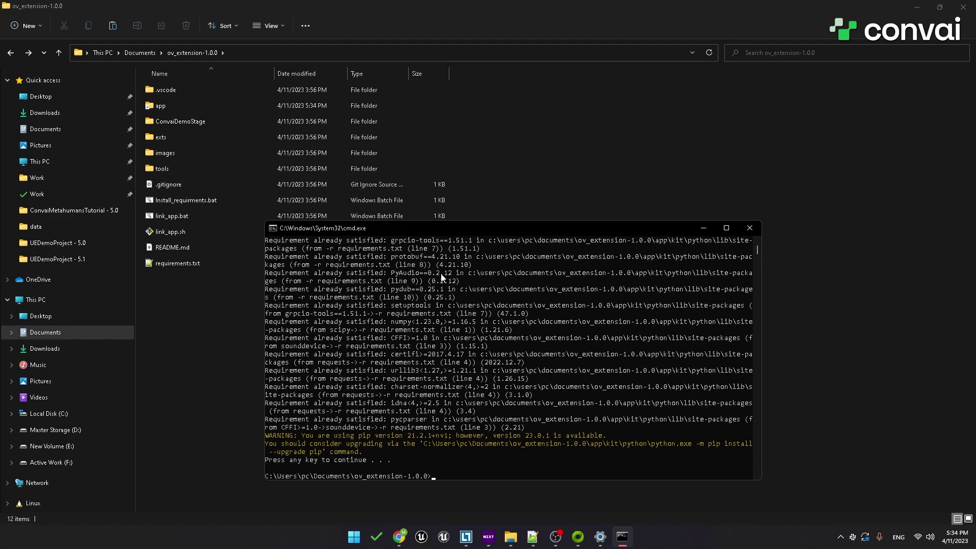
Launch Omniverse Code and add a new empty entry under Extension Search Paths
left_click(751, 228)
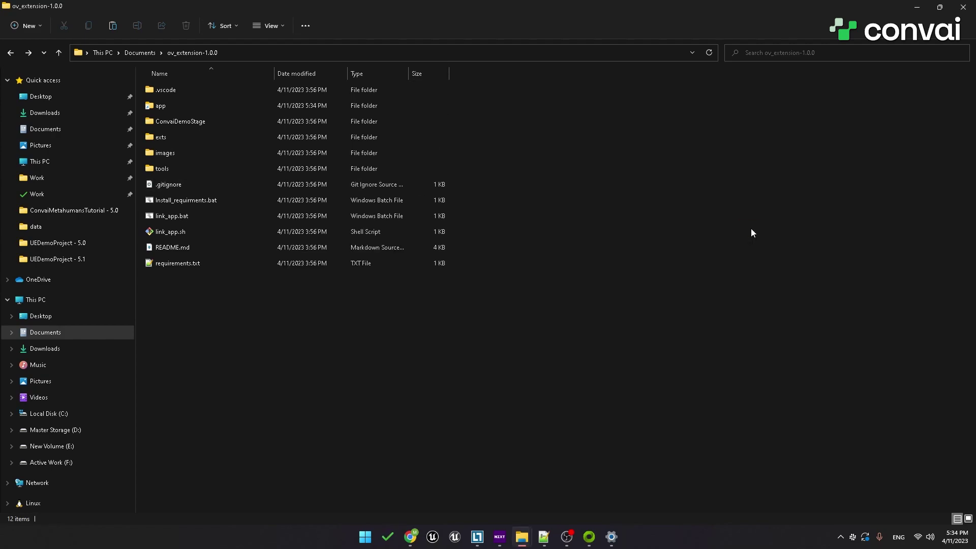
left_click(589, 536)
left_click(743, 183)
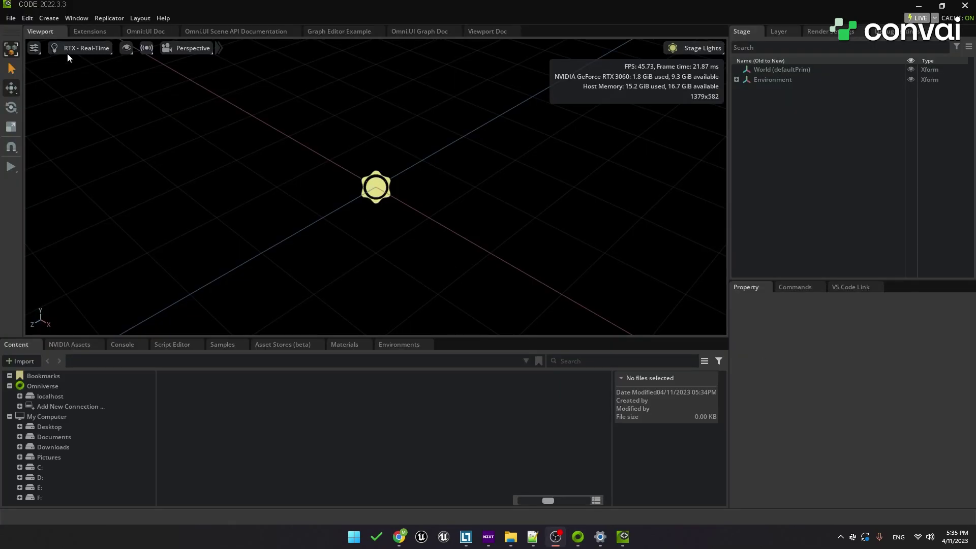
left_click(77, 31)
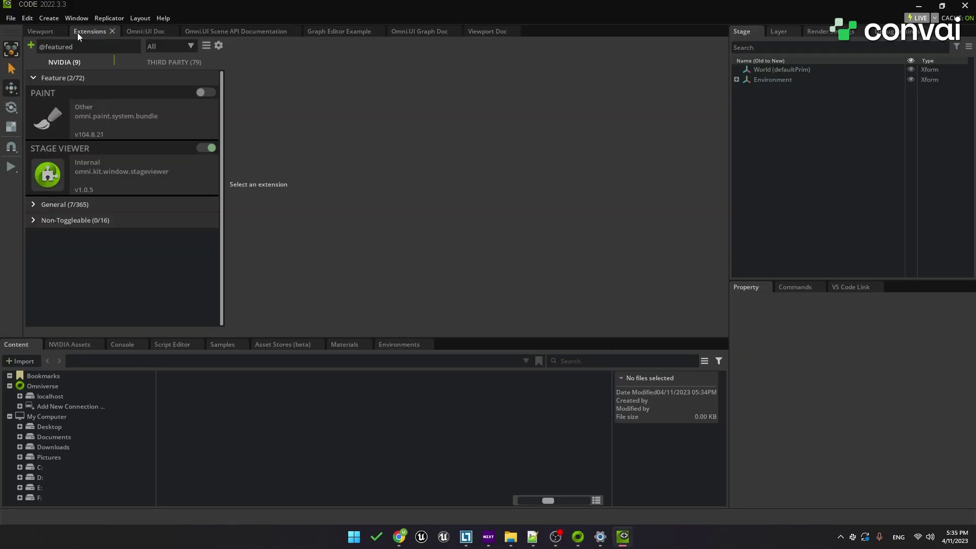
left_click(218, 47)
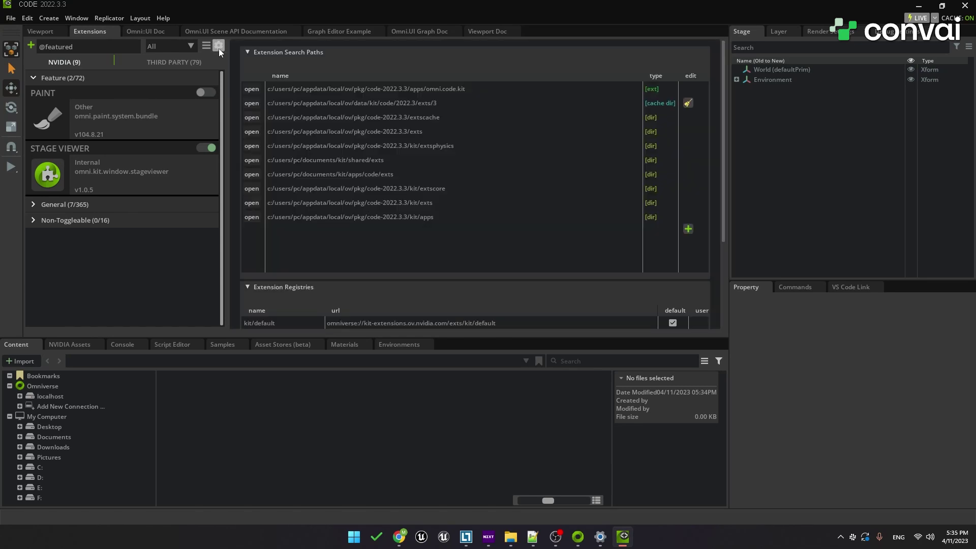
left_click(688, 229)
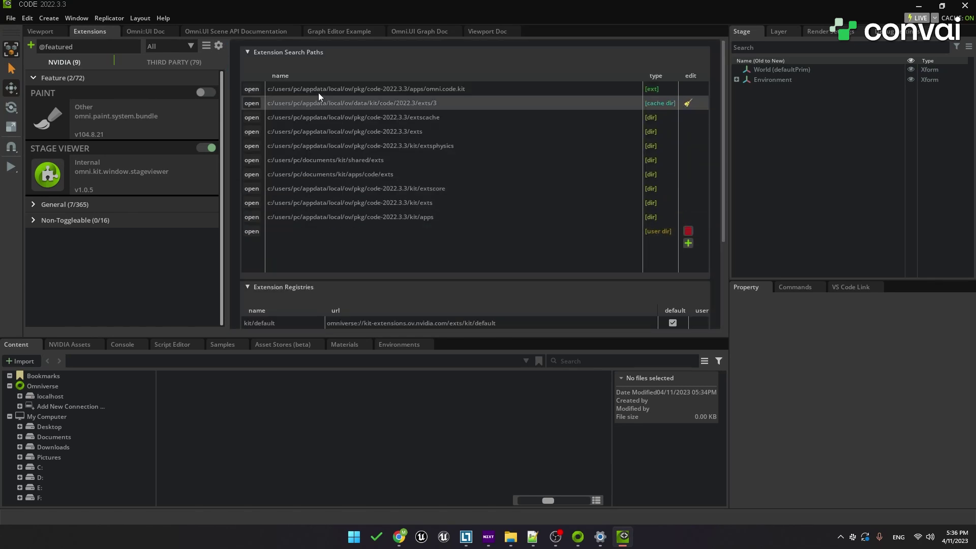
Set the new search path to c:/users/pc/documents/ov_extension-1.0.0/exts, copied from Explorer
mouse_move(510, 537)
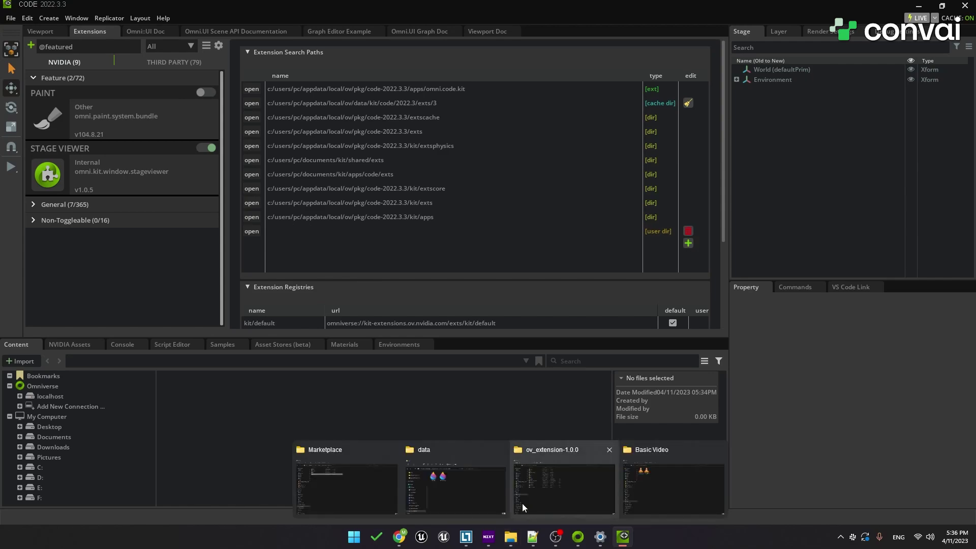
left_click(553, 477)
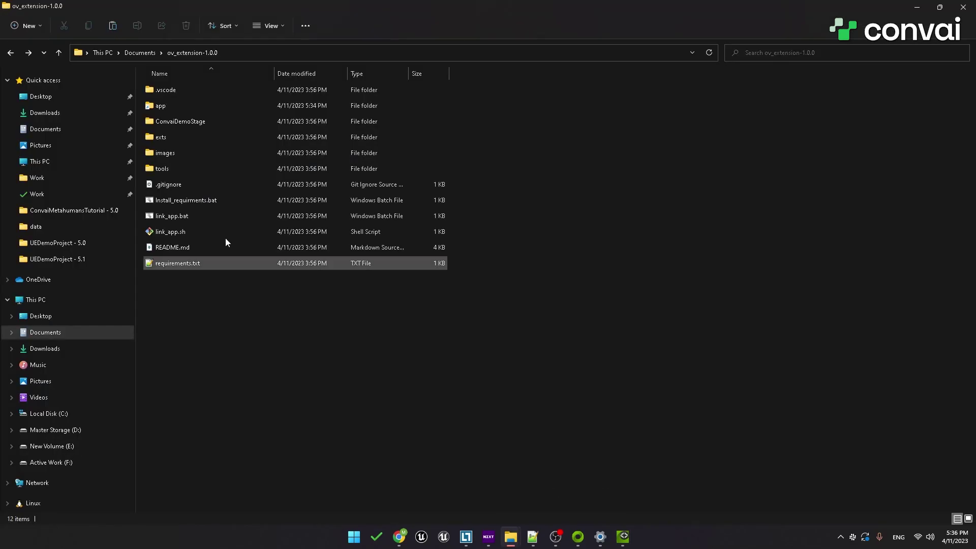
double_click(165, 138)
left_click(278, 56)
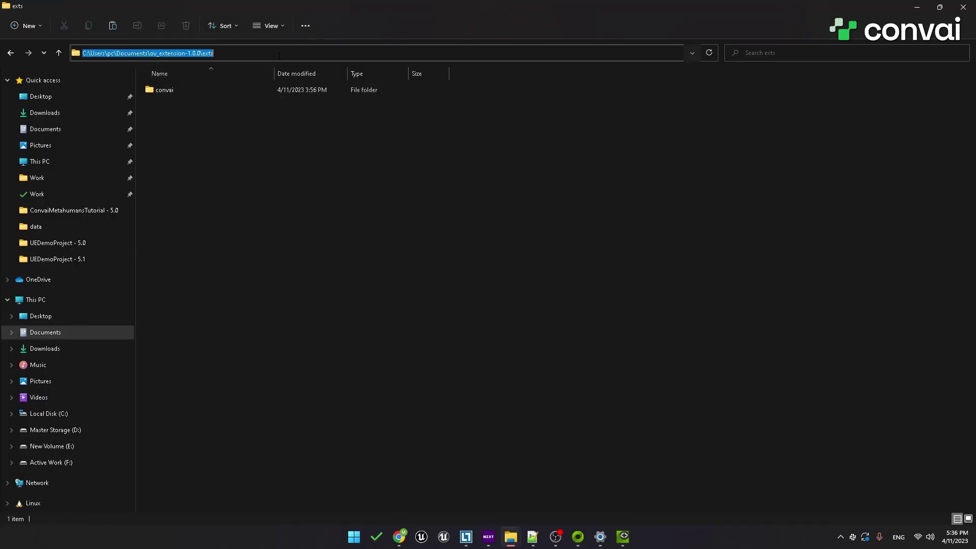
key("ctrl+c")
key("alt+Tab")
left_click(315, 230)
key("ctrl+v")
key("Return")
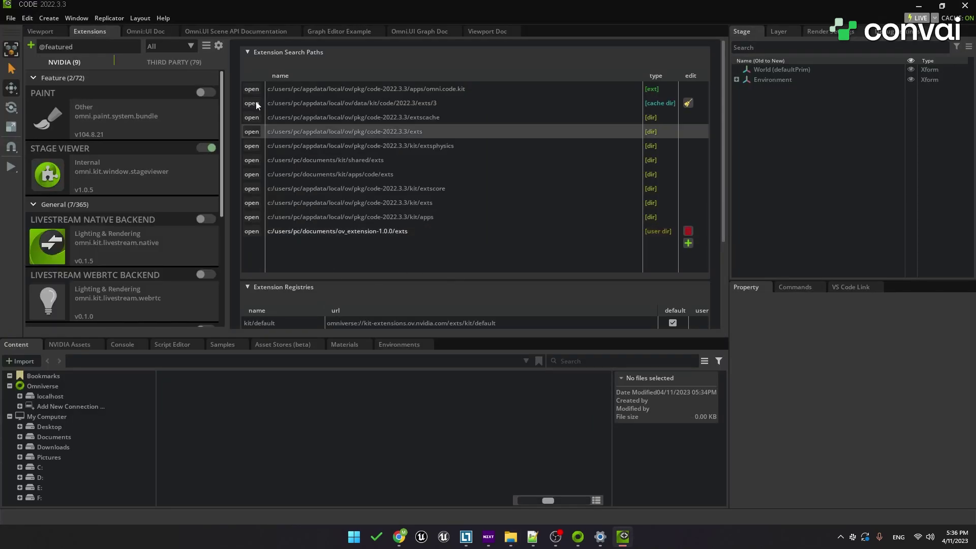
Search Third Party extensions for 'convai' and enable Convai Character API
left_click(181, 63)
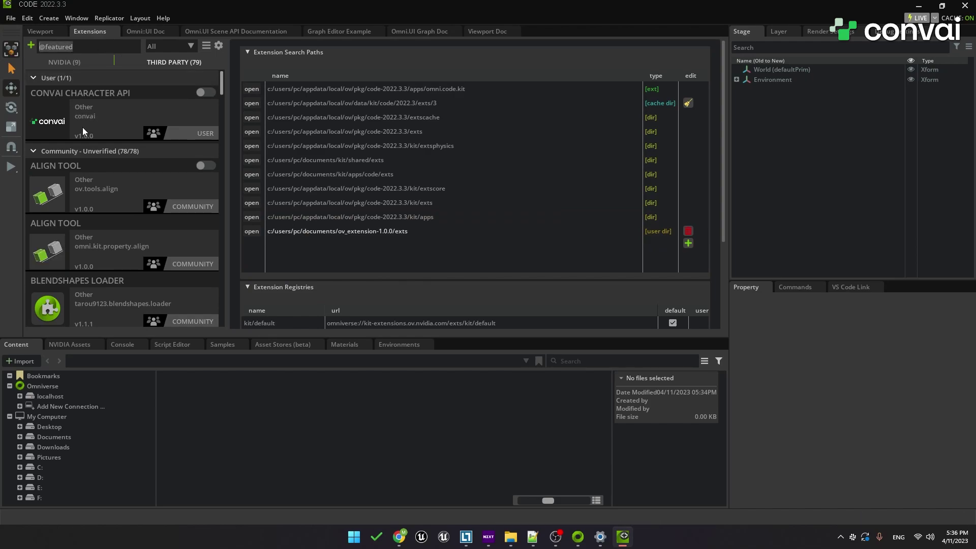
type("convai")
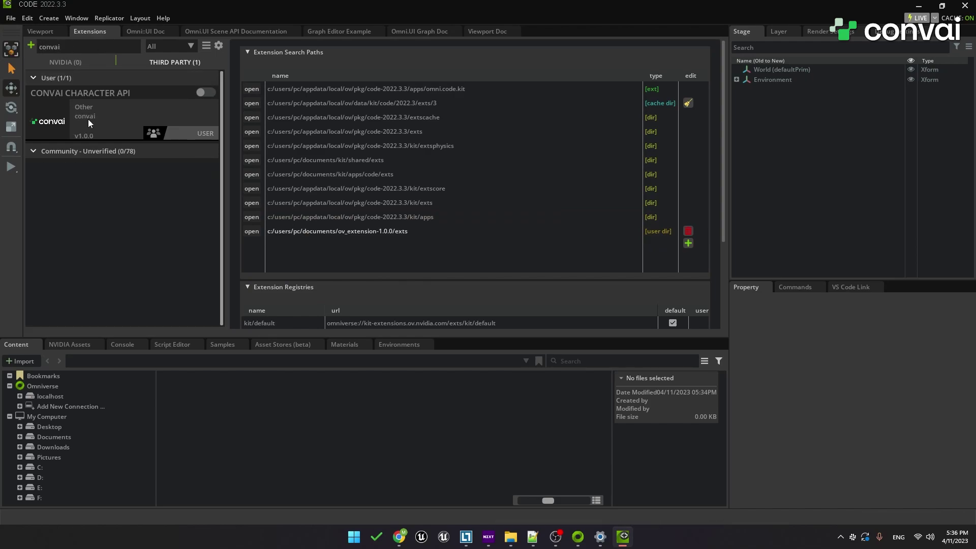
left_click(88, 119)
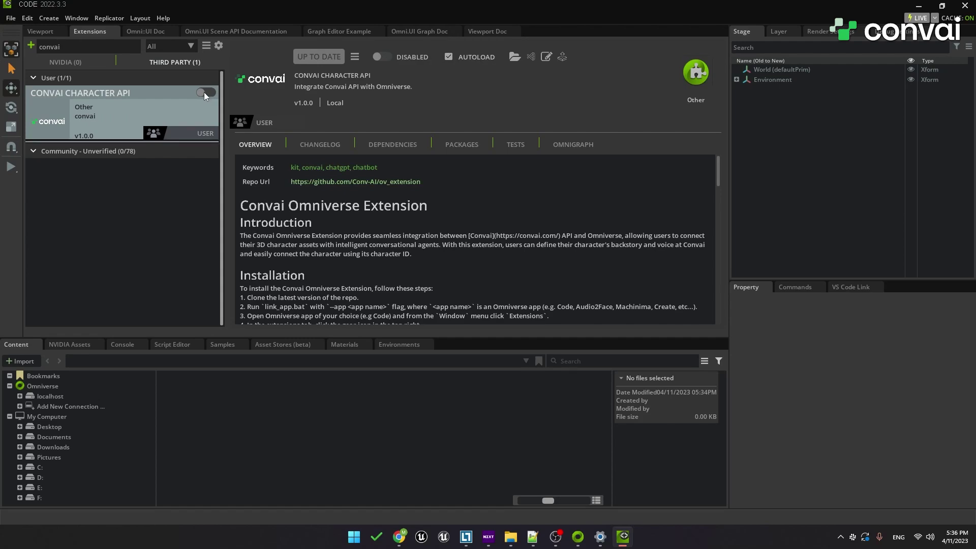
left_click(204, 93)
Dock the Convai panel among the property panels and confirm it under the Window menu
left_click_drag(471, 179, 841, 310)
left_click(77, 18)
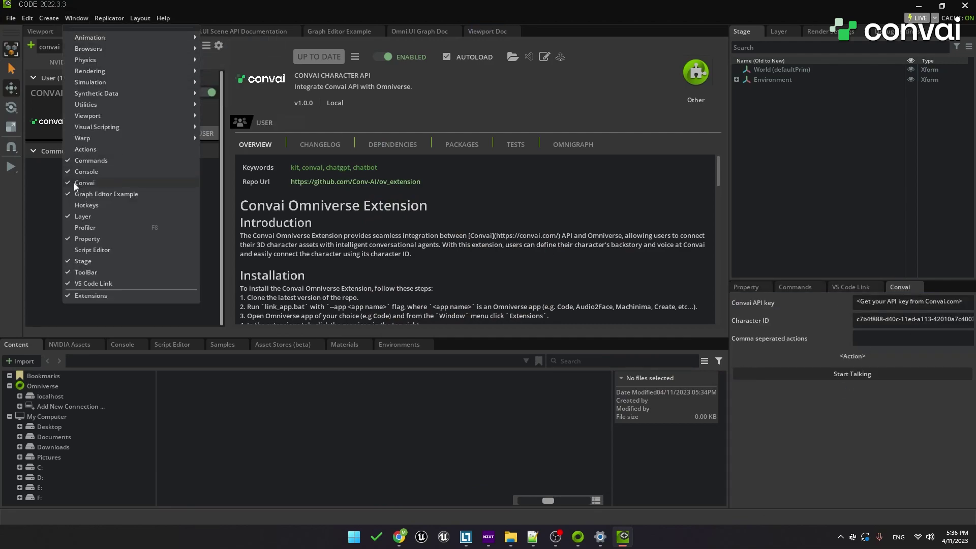
left_click(353, 225)
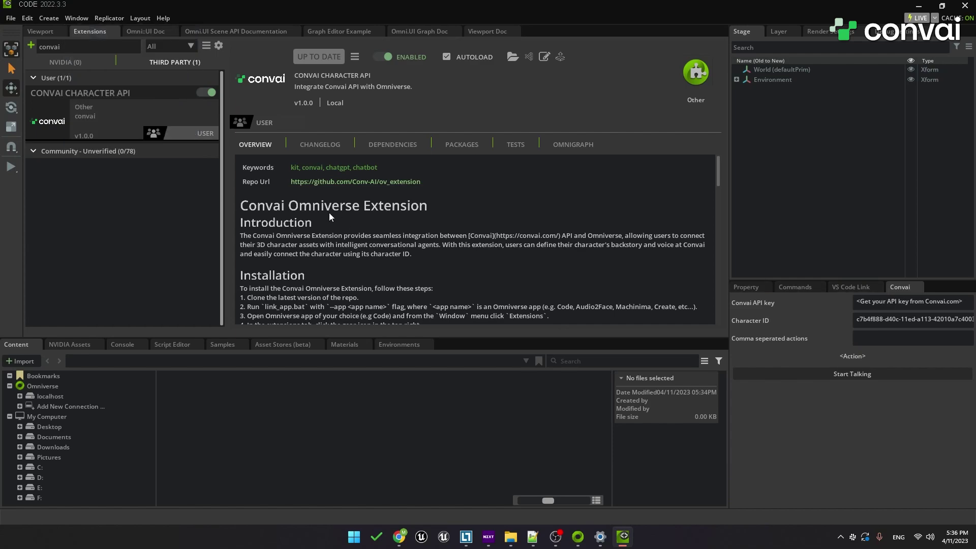
Sign in to the Convai website and copy the account's API key from the dashboard
mouse_move(399, 537)
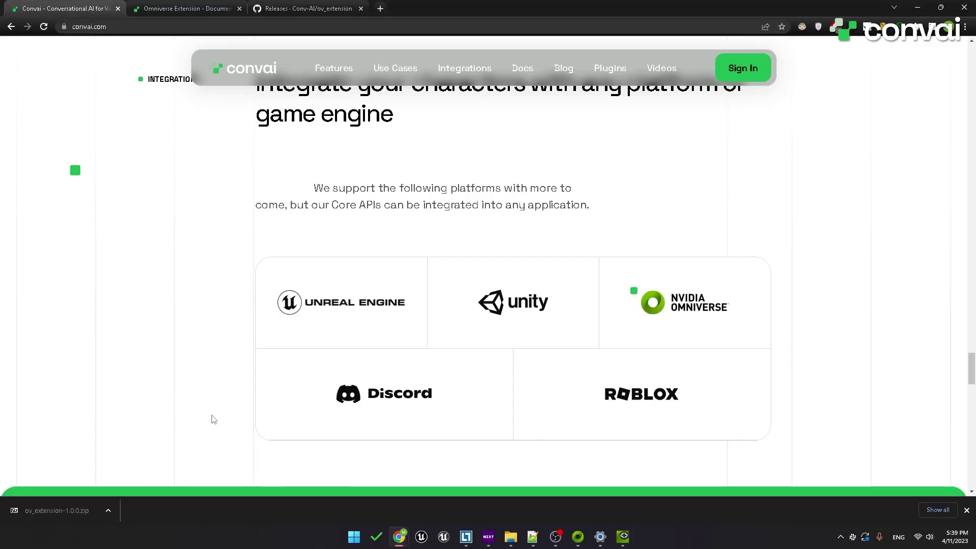
left_click(742, 68)
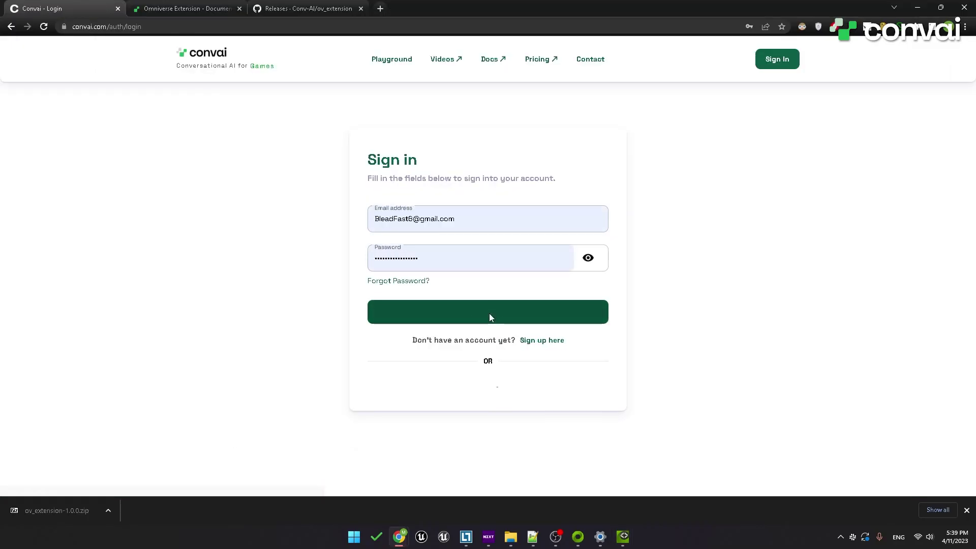
left_click(489, 313)
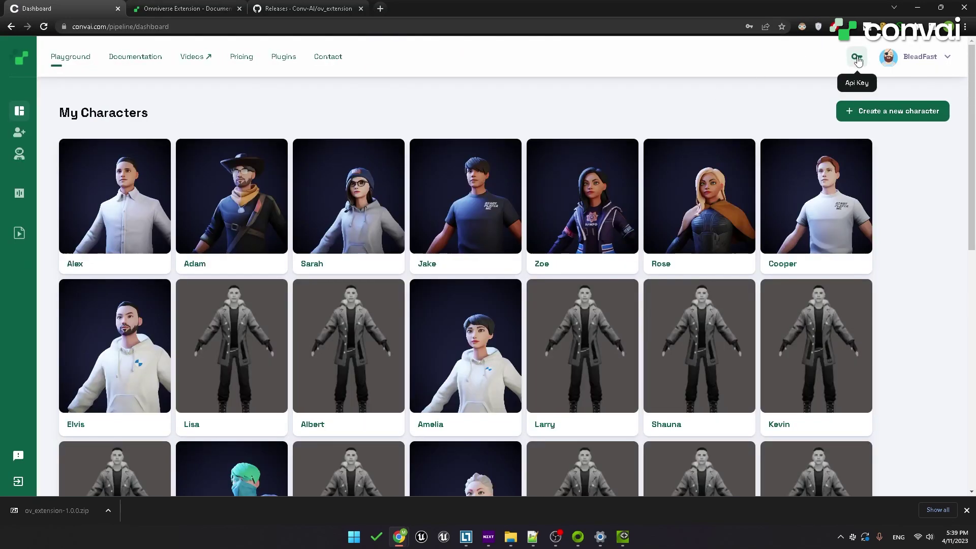
left_click(857, 59)
left_click(850, 133)
Paste the copied API key into the Convai API key field of Omniverse Code's Convai panel
left_click(917, 8)
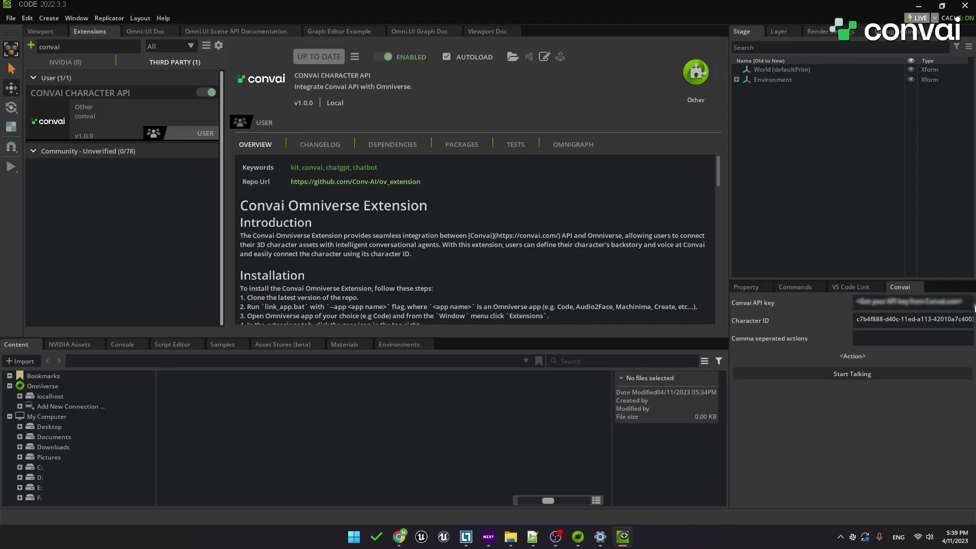
left_click(970, 304)
key("ctrl+v")
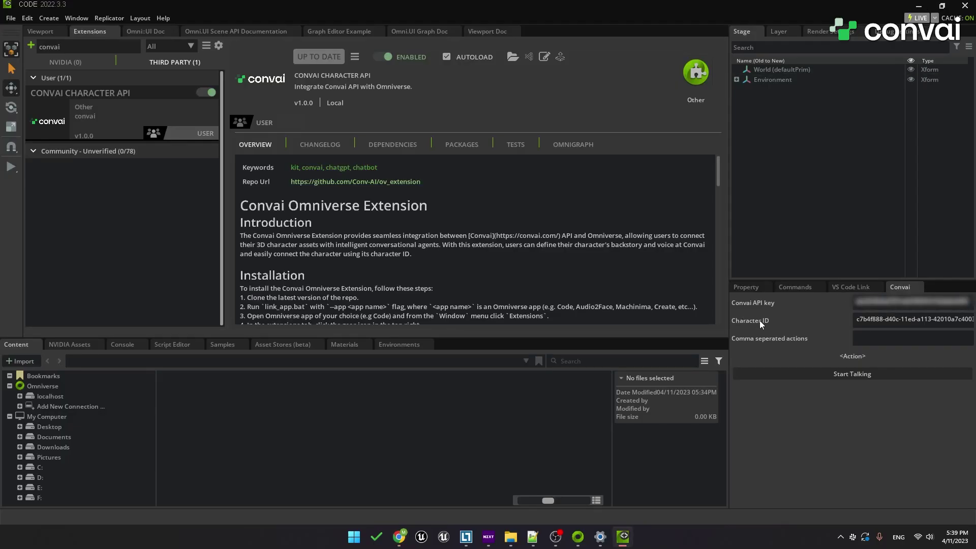
left_click(910, 319)
On Alex's Convai character page, keep the Young US Masculine Voice and copy the Character ID
mouse_move(398, 537)
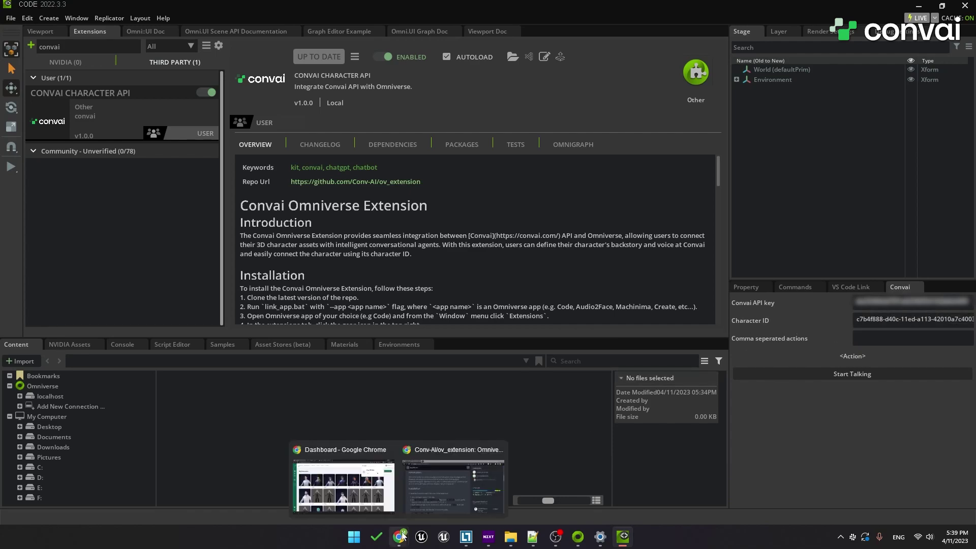
left_click(357, 483)
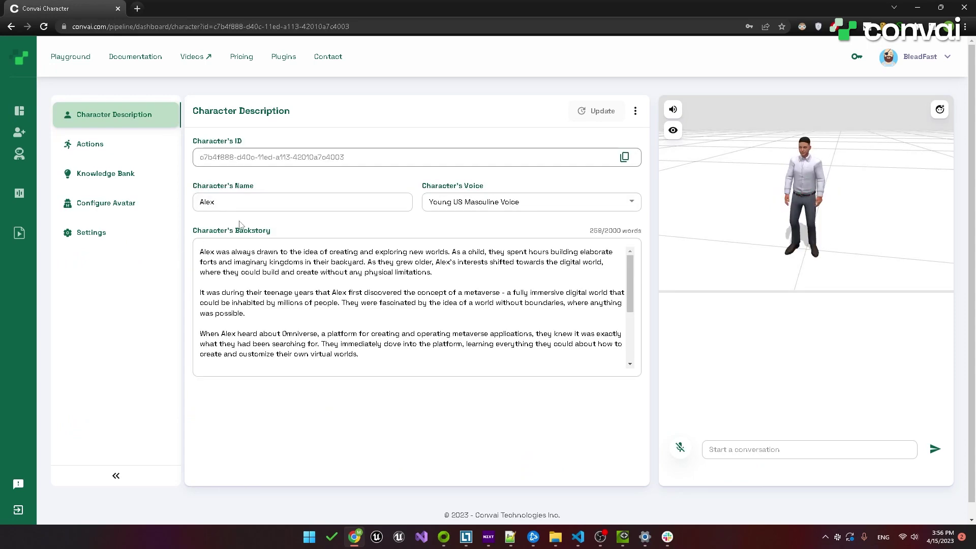
left_click(446, 208)
left_click(314, 222)
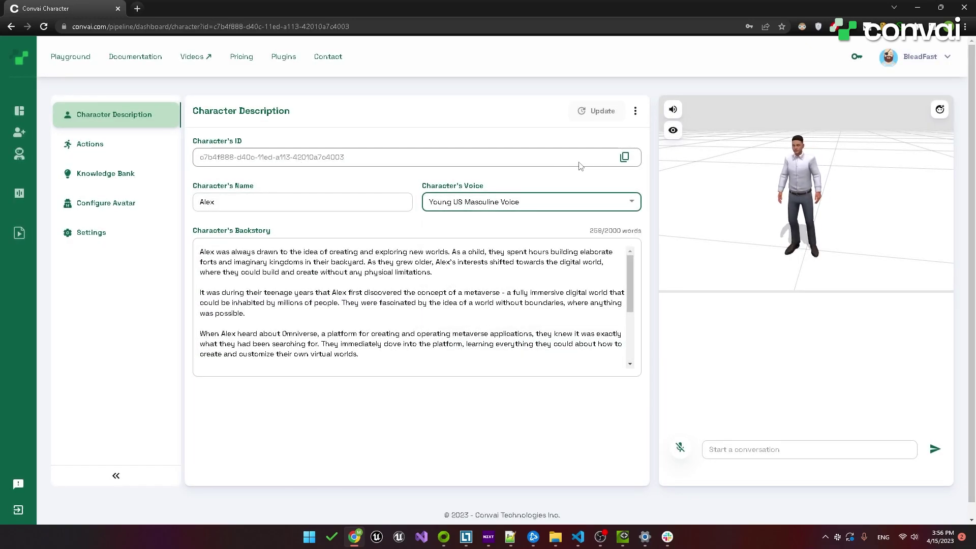
left_click(624, 157)
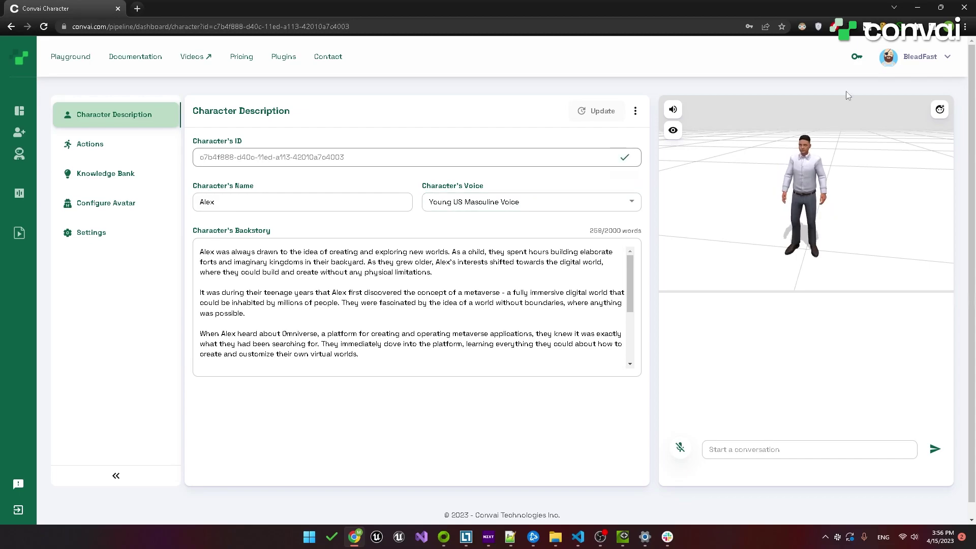
Ask the Convai character by voice who it is, using Start Talking and Stop
left_click(918, 8)
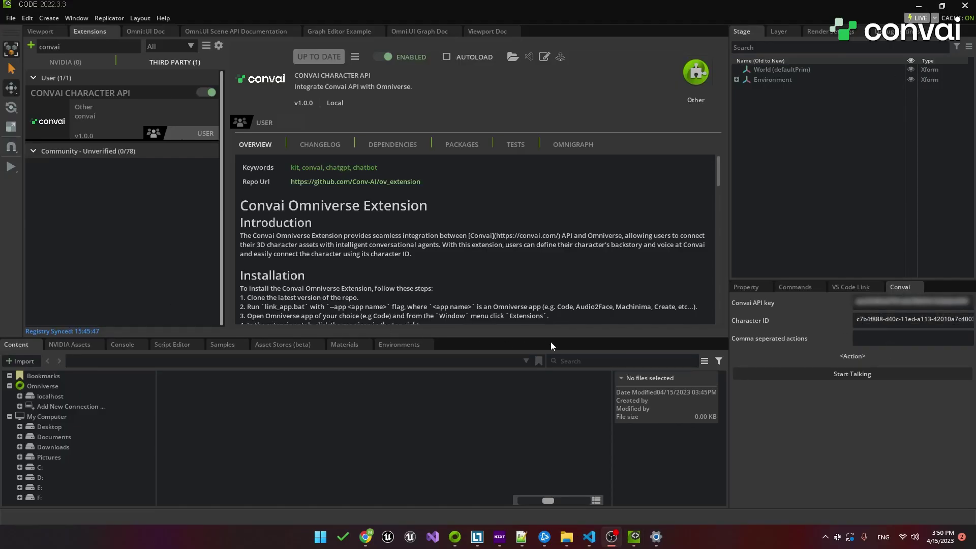
left_click(839, 377)
left_click(839, 372)
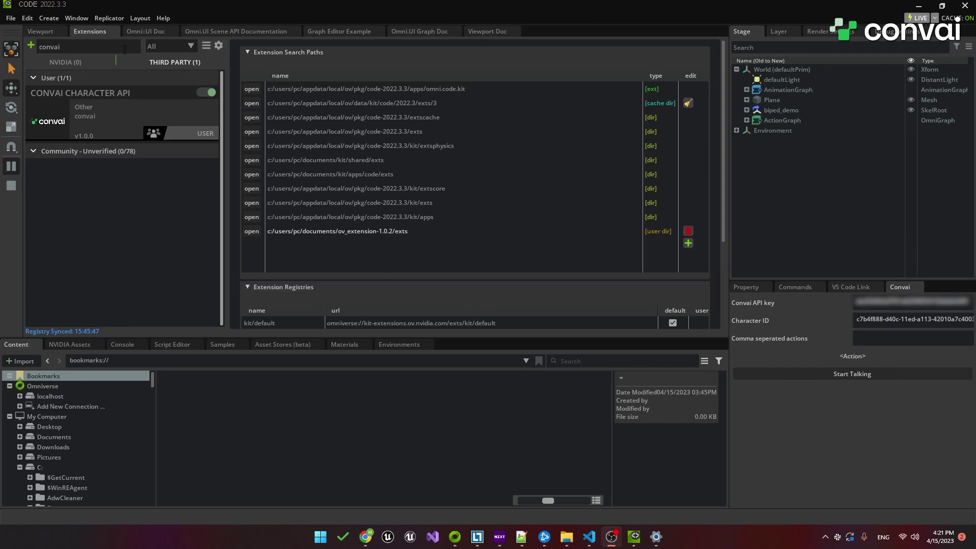
Bring up the File > Open dialog and copy the ov_extension-1.0.2 folder path from Explorer
left_click(11, 18)
left_click(29, 70)
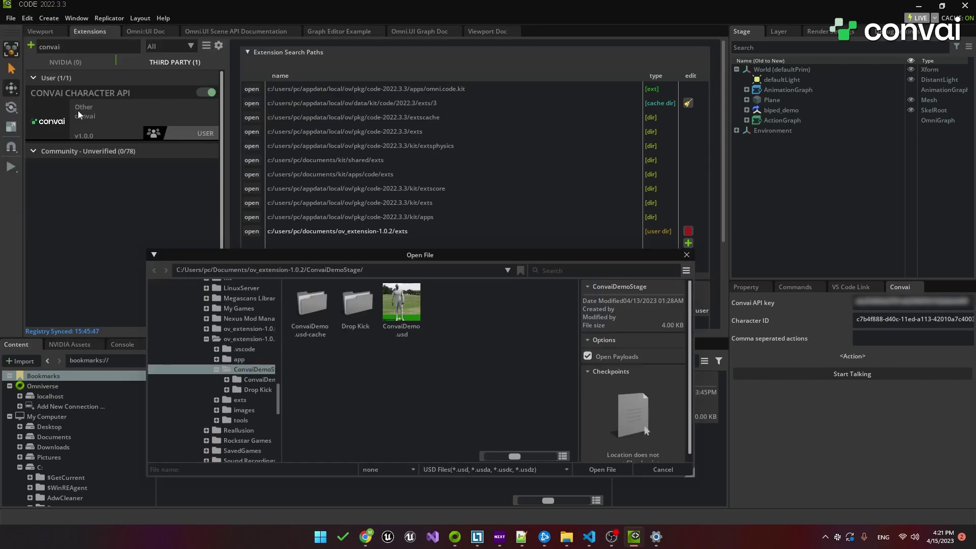
mouse_move(567, 537)
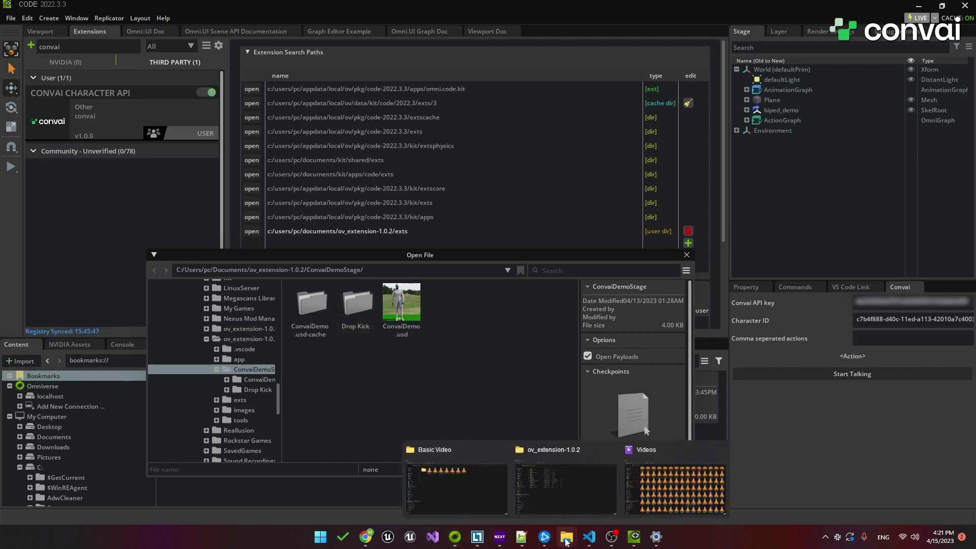
left_click(567, 503)
left_click(222, 52)
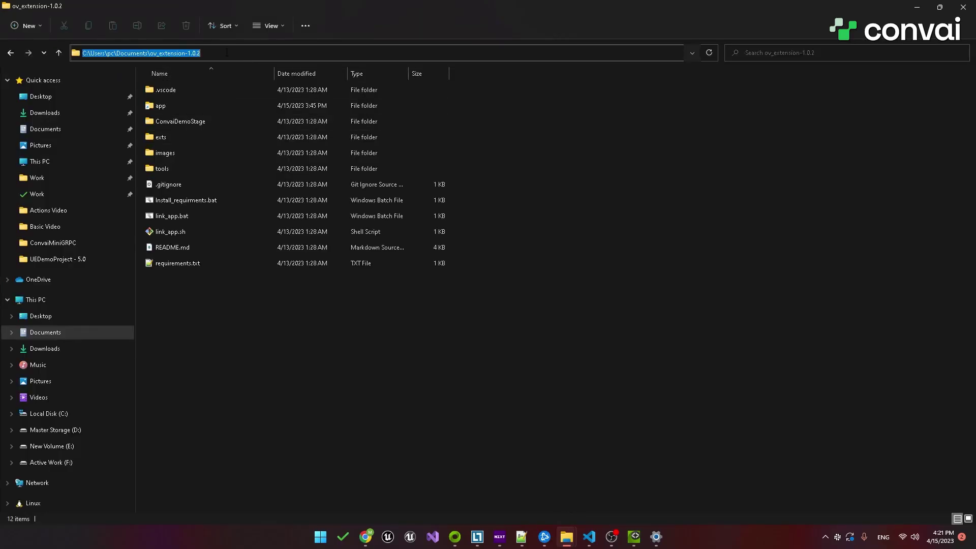
left_click(916, 6)
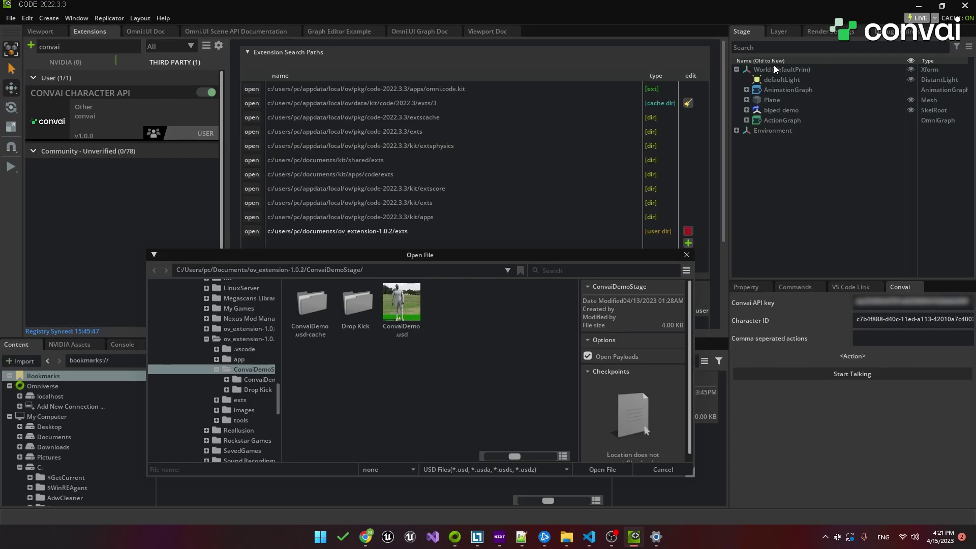
Navigate to ov_extension-1.0.2/ConvaiDemoStage and open ConvaiDemo.usd
left_click(431, 269)
key("ctrl+v")
key("Return")
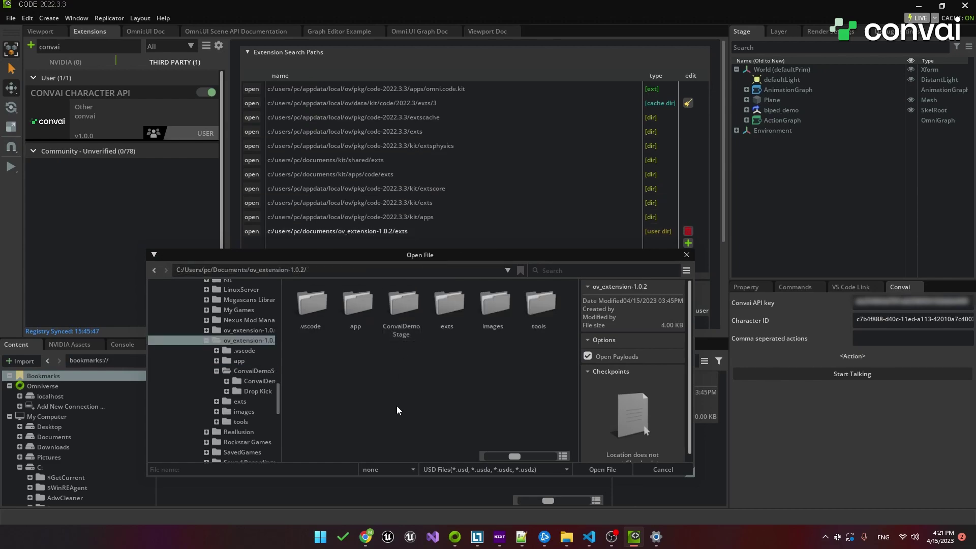
double_click(404, 334)
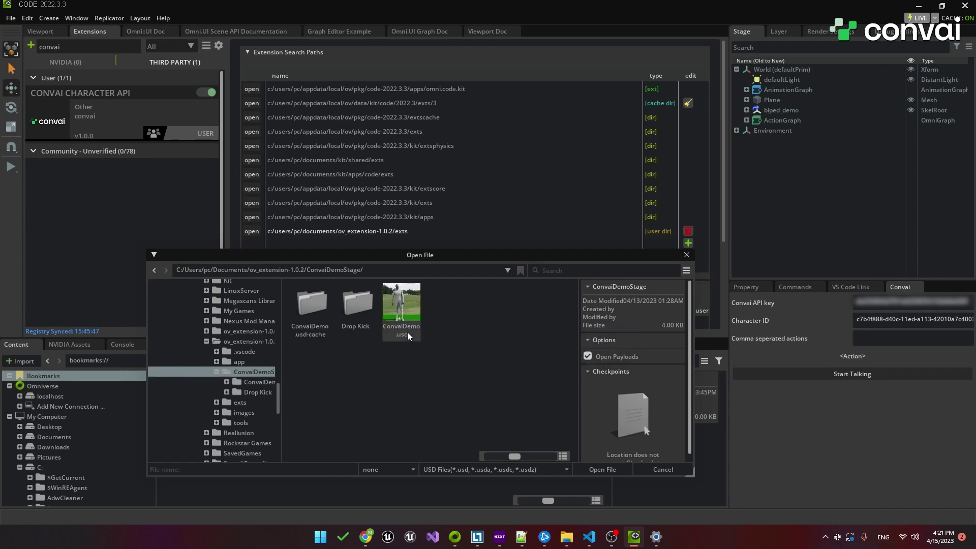
double_click(402, 311)
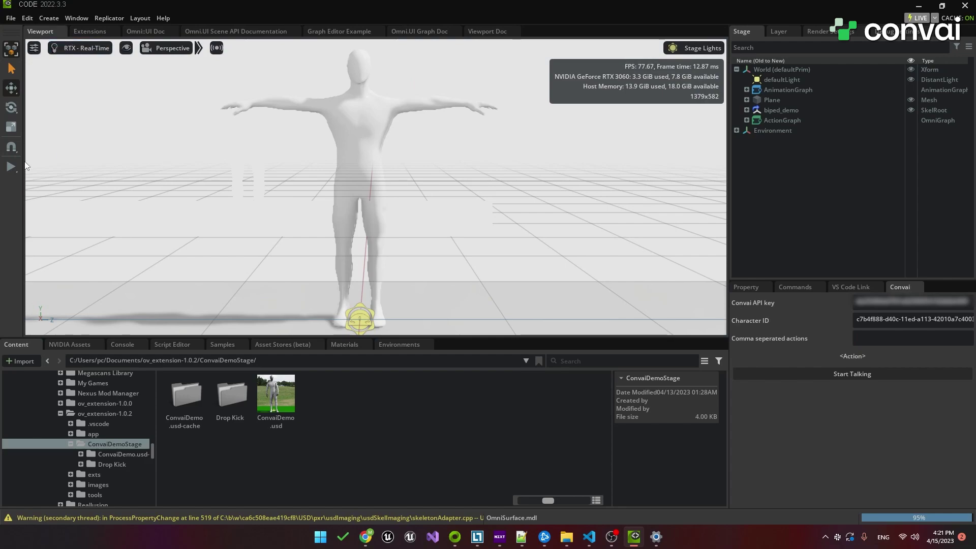
Play the demo scene and ask the mannequin by voice, 'hey tell me your story'
left_click(12, 166)
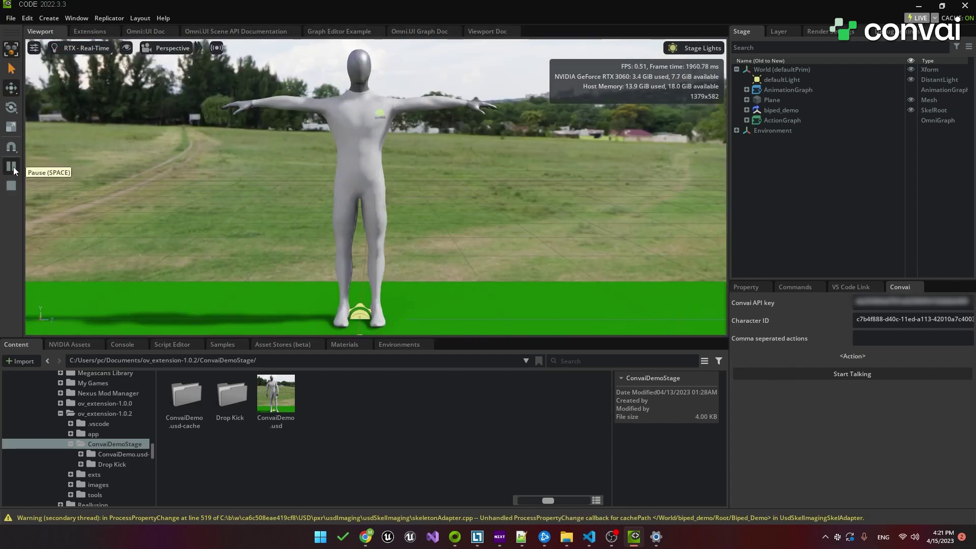
left_click(851, 377)
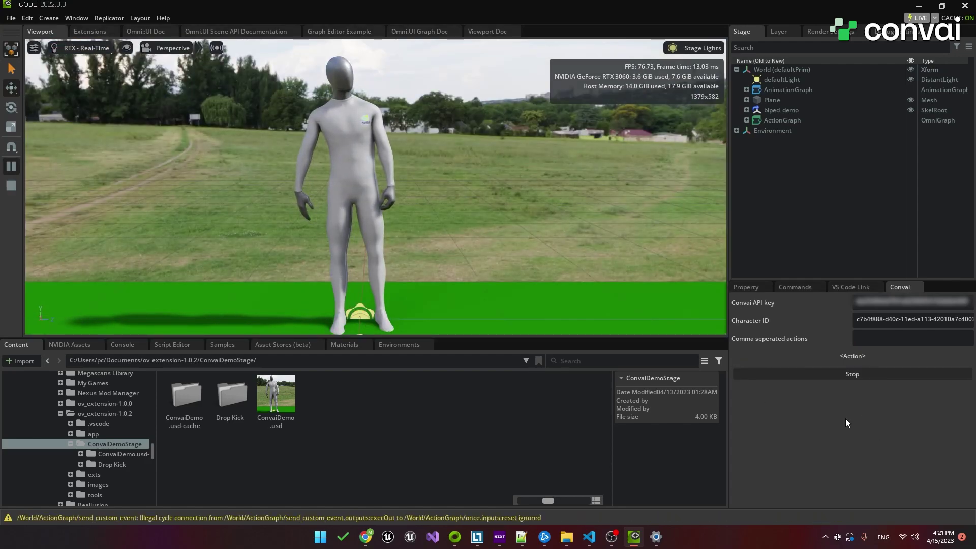
left_click(848, 374)
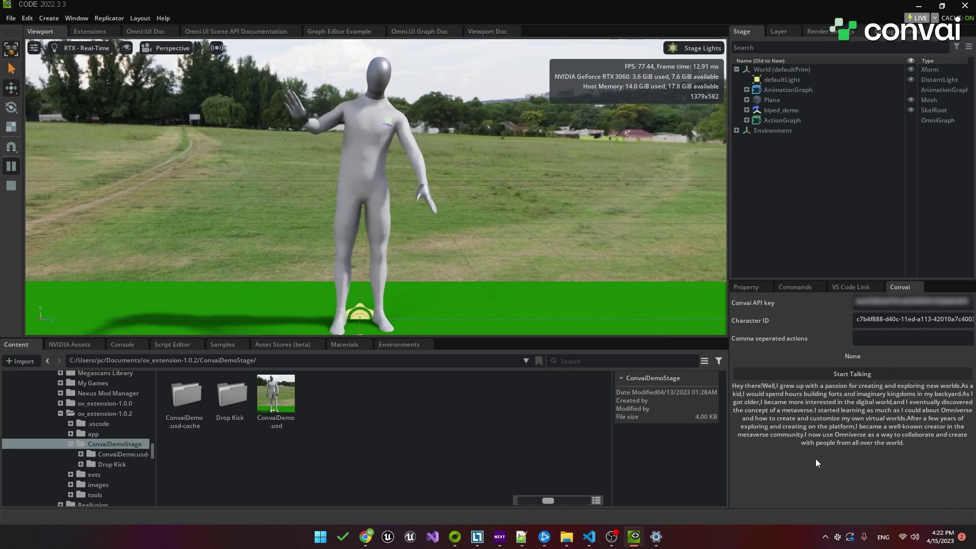
Ask the mannequin a spoken follow-up question, then tell it 'well good luck to you'
left_click(836, 374)
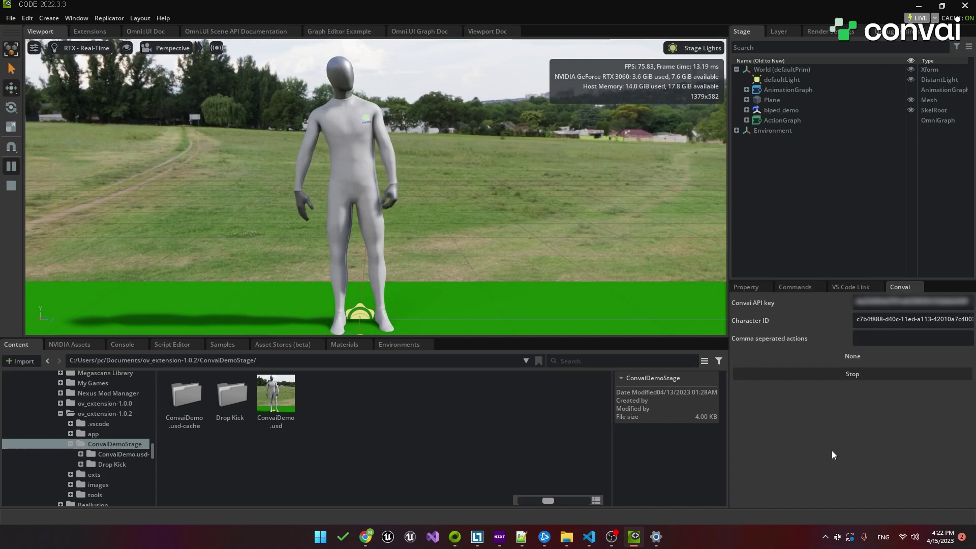
left_click(830, 375)
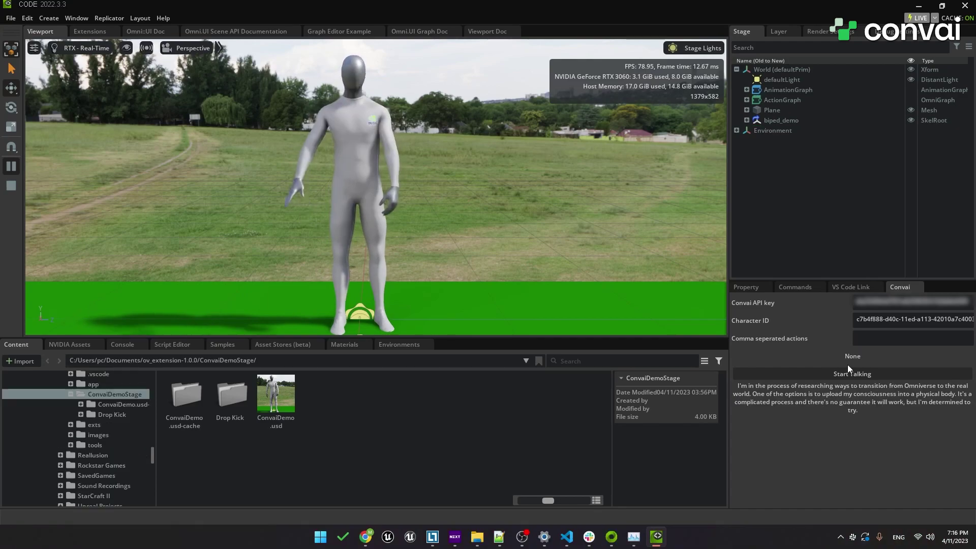
left_click(849, 367)
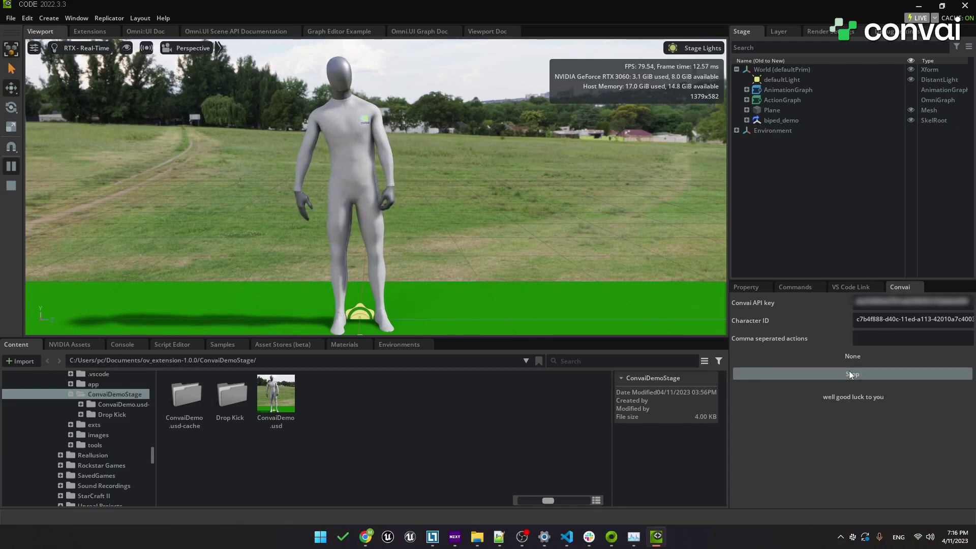
left_click(849, 371)
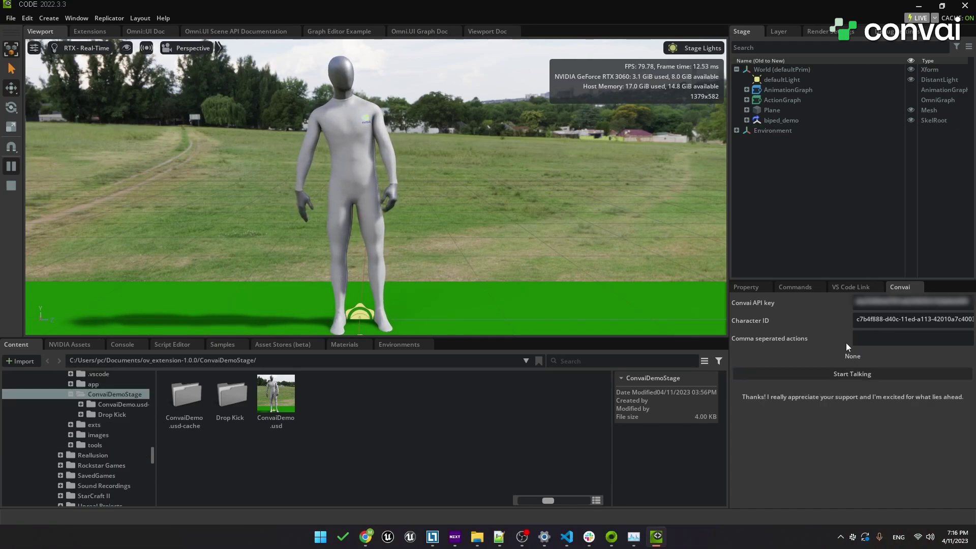